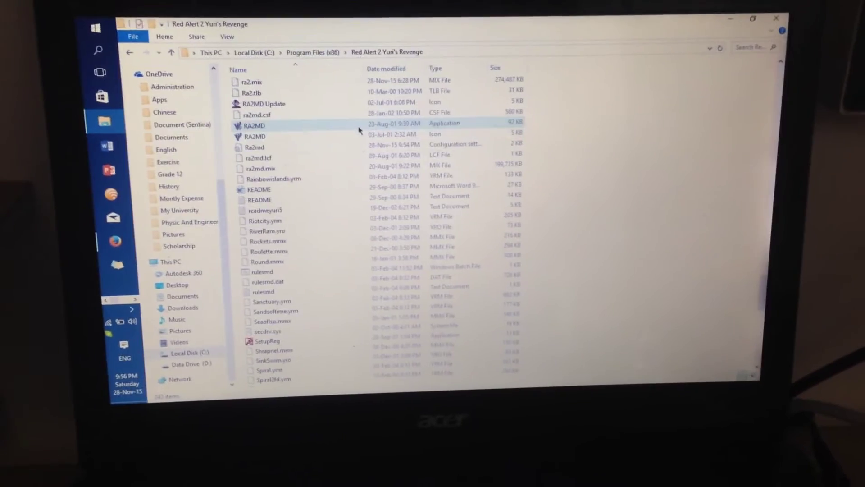
# Launch RA2MD.exe from the Red Alert 2 Yuri's Revenge folder in Program Files (x86).
pyautogui.doubleClick(363, 127)
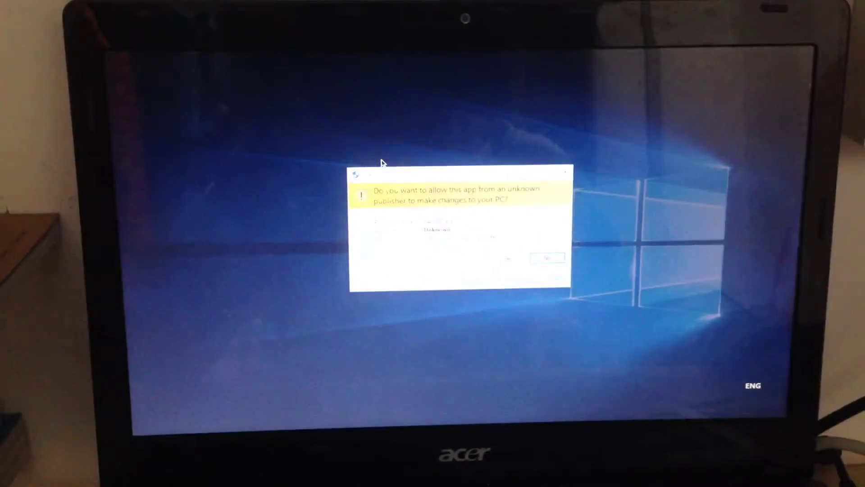
# Allow RA2MD to run by accepting the User Account Control prompt.
pyautogui.click(505, 263)
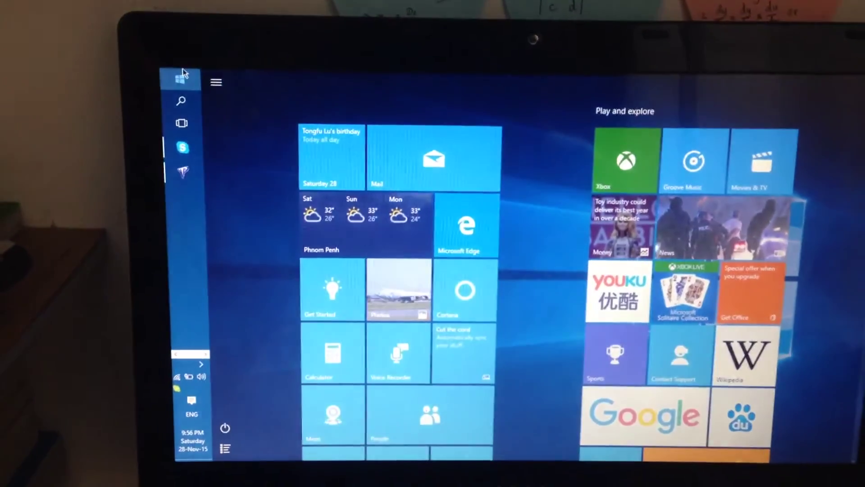
# Dismiss the Start menu and open Task Manager from the taskbar's context menu.
pyautogui.press('super')
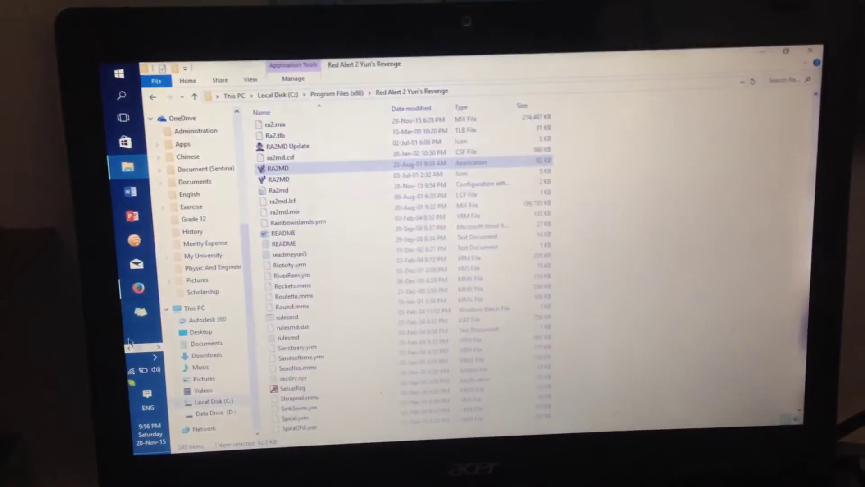
pyautogui.rightClick(139, 334)
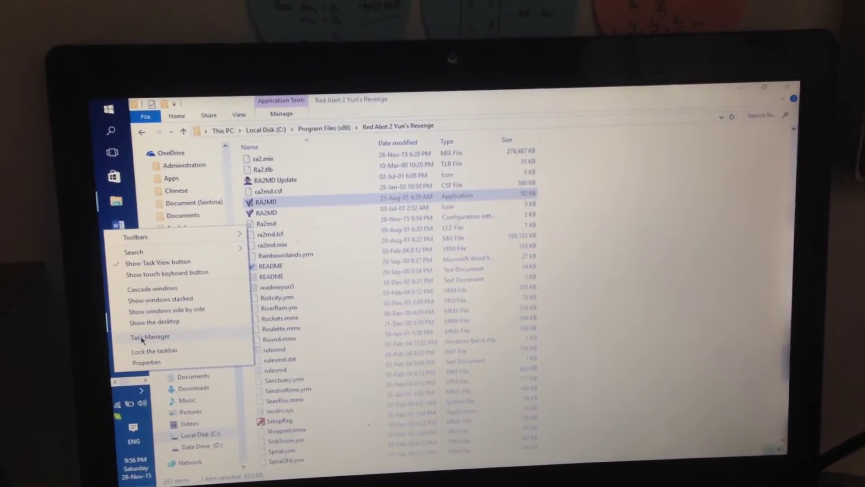
pyautogui.click(141, 323)
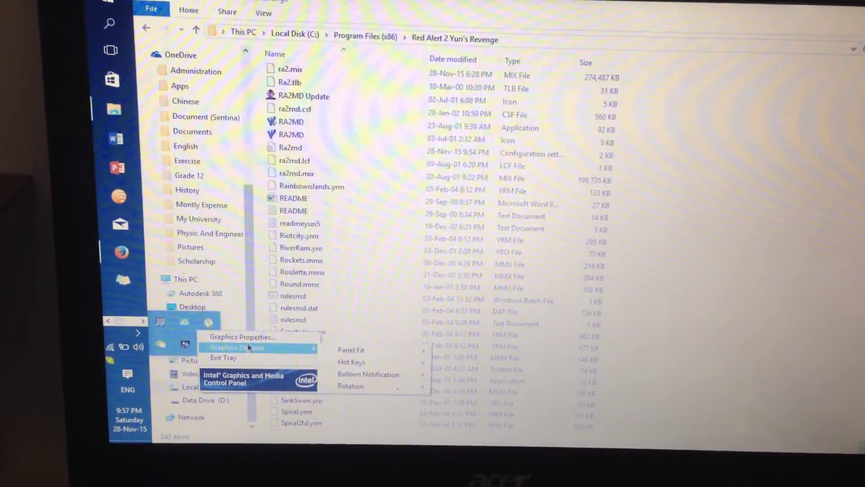
# Open Intel Graphics Properties from the tray icon in Basic Mode.
pyautogui.click(248, 346)
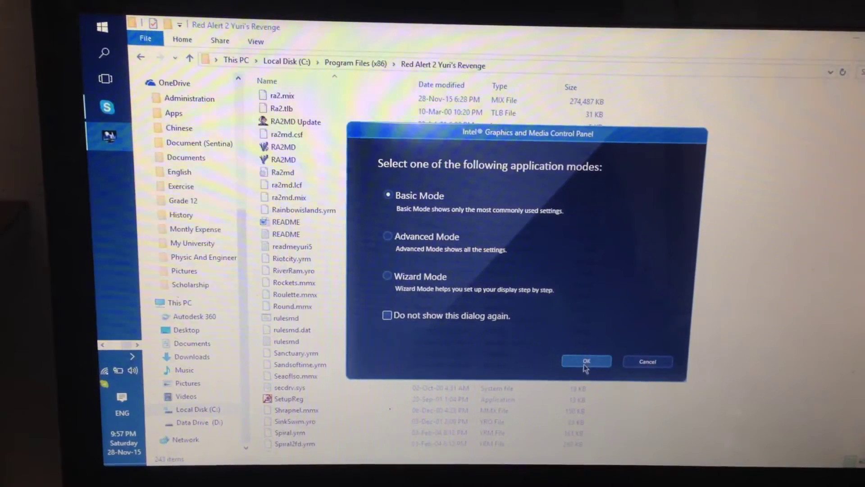
pyautogui.click(585, 360)
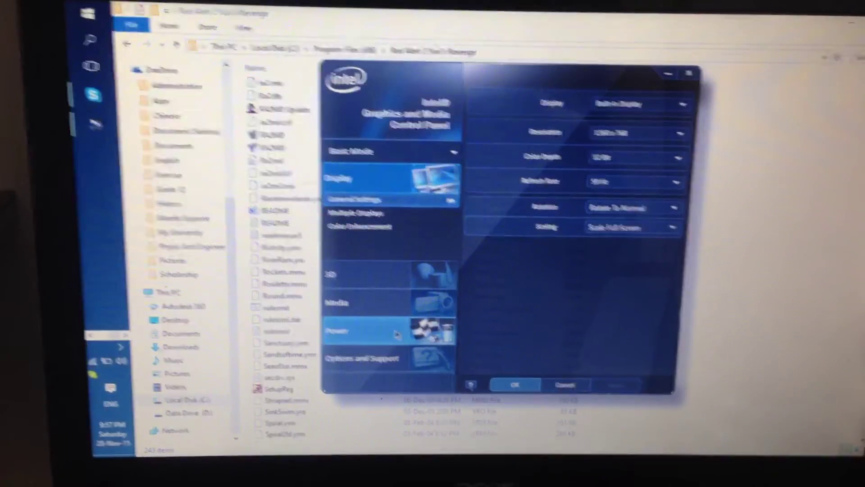
# Apply and confirm the Maximum Performance power plan under Power, then close the panel.
pyautogui.click(387, 328)
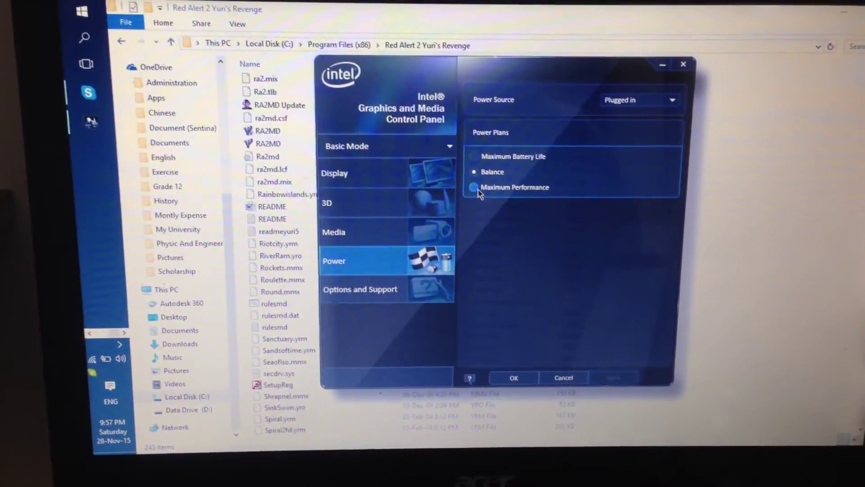
pyautogui.click(477, 187)
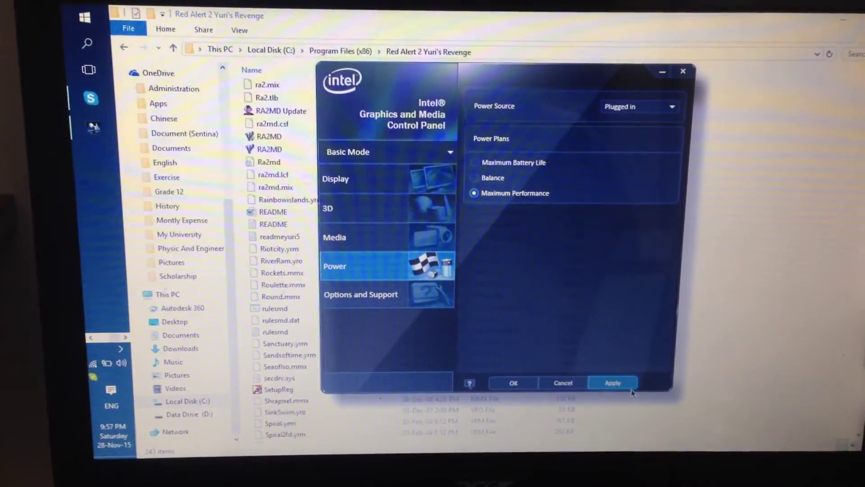
pyautogui.click(616, 385)
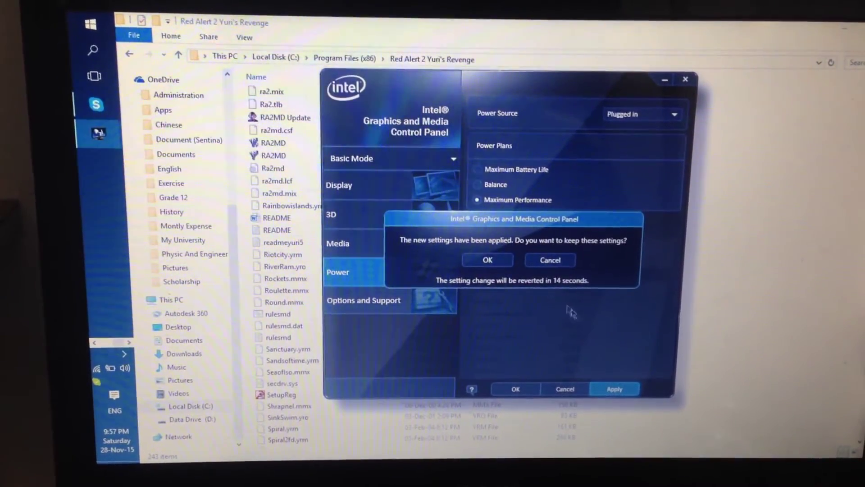
pyautogui.click(498, 257)
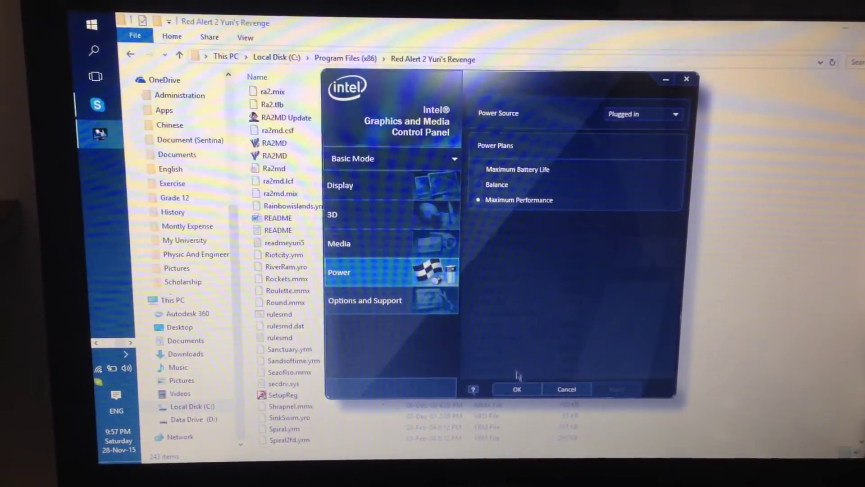
pyautogui.click(518, 391)
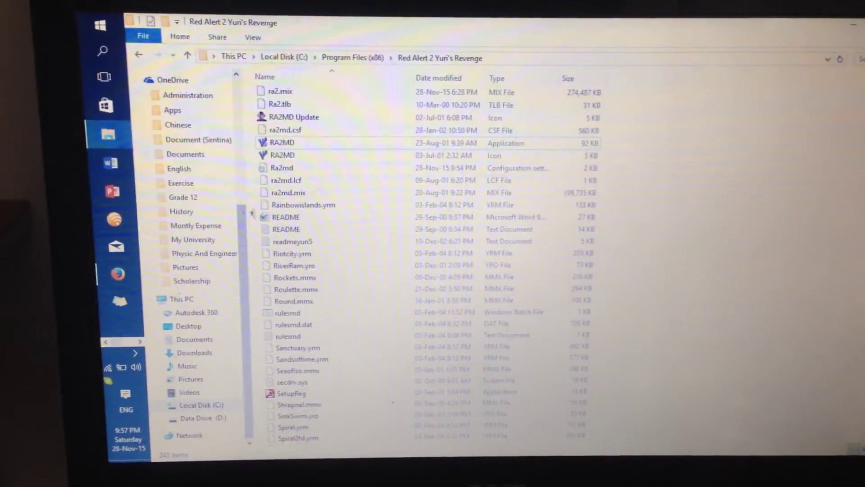
# Relaunch RA2MD.exe from the Red Alert 2 Yuri's Revenge game folder.
pyautogui.doubleClick(282, 141)
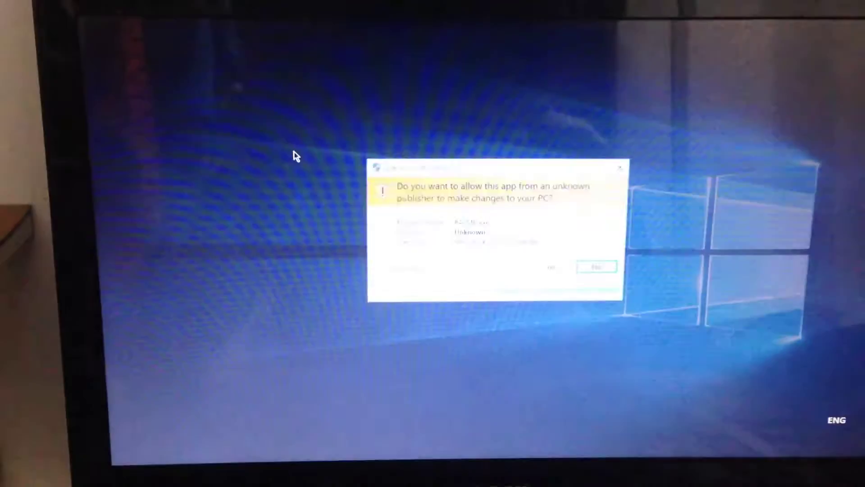